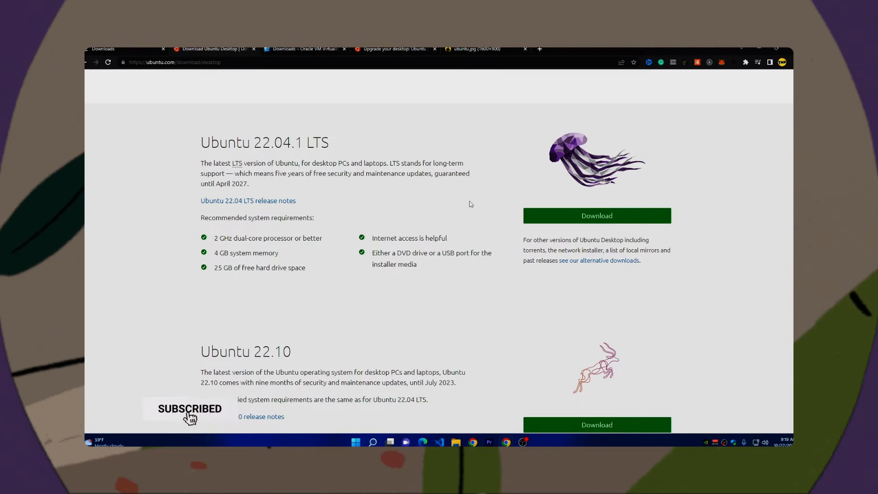
- Download the Ubuntu 22.10 desktop ISO from the Ubuntu download page
scroll(328, 249, down, 1)
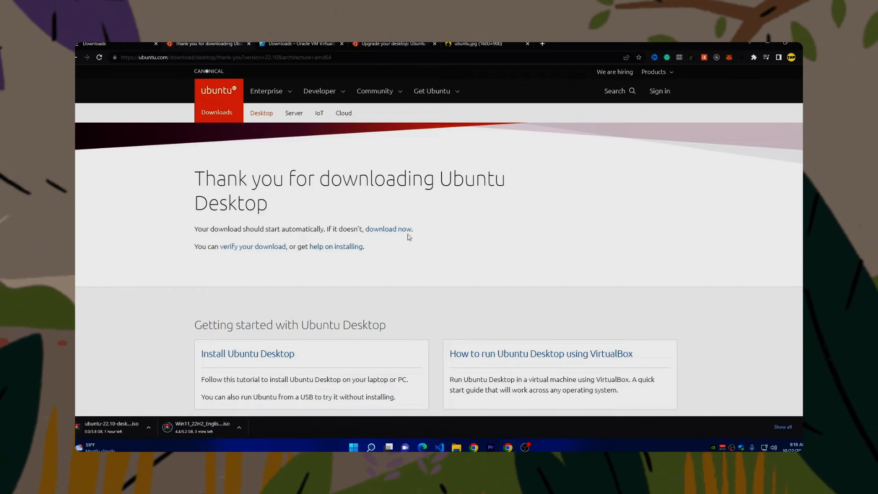
click(148, 427)
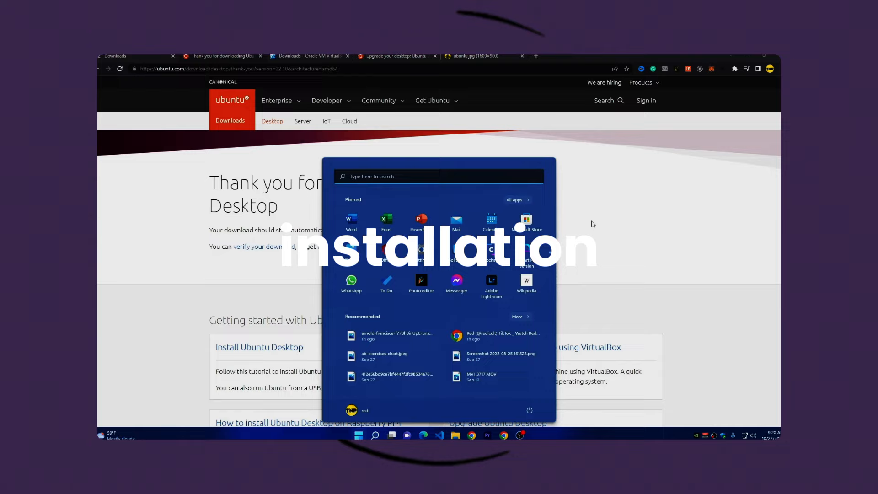
- Switch to Oracle VM VirtualBox and begin creating a new virtual machine
text(vir)
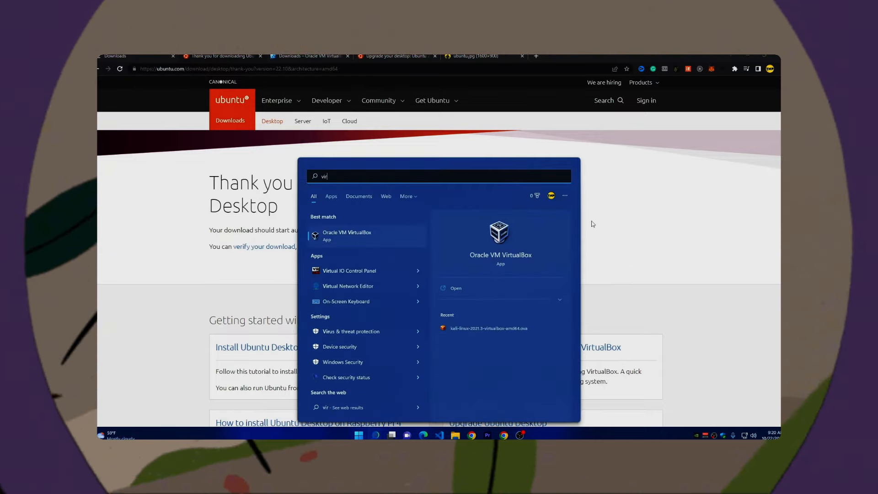
key(Return)
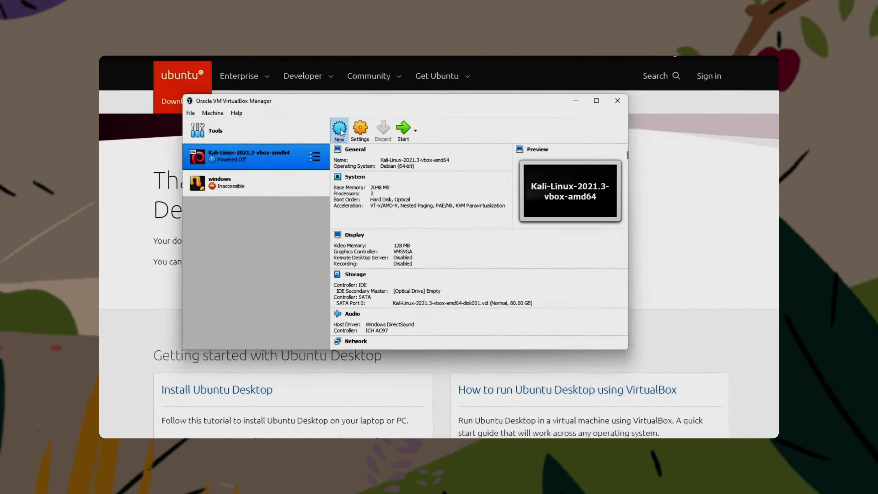
click(347, 142)
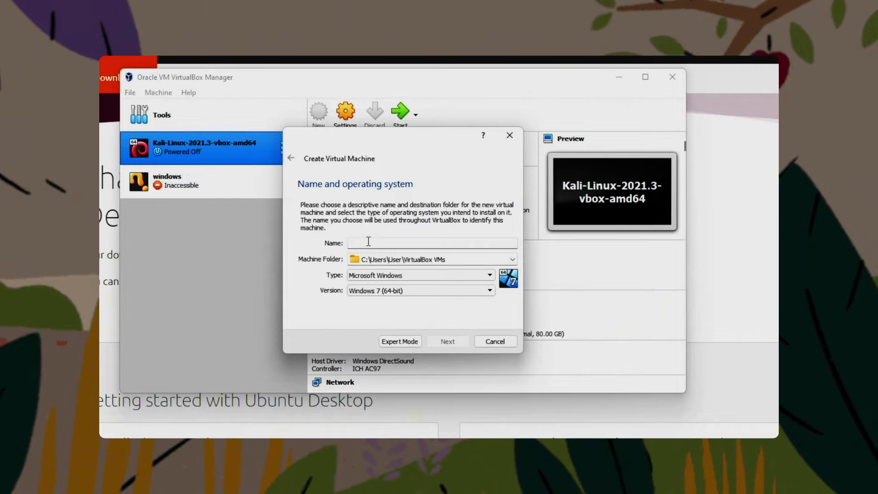
- Name the virtual machine ubuntu20 and set its type to Linux and its version to Ubuntu (64-bit)
text(ubuntu20)
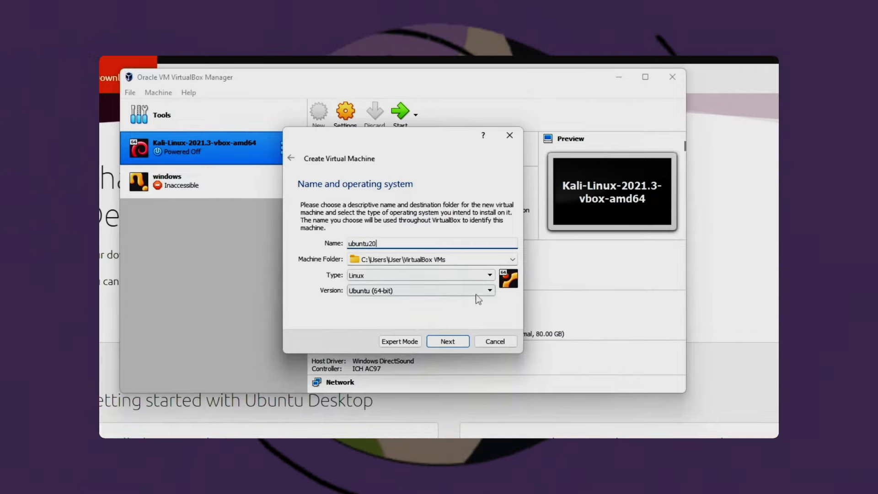
click(462, 275)
click(461, 278)
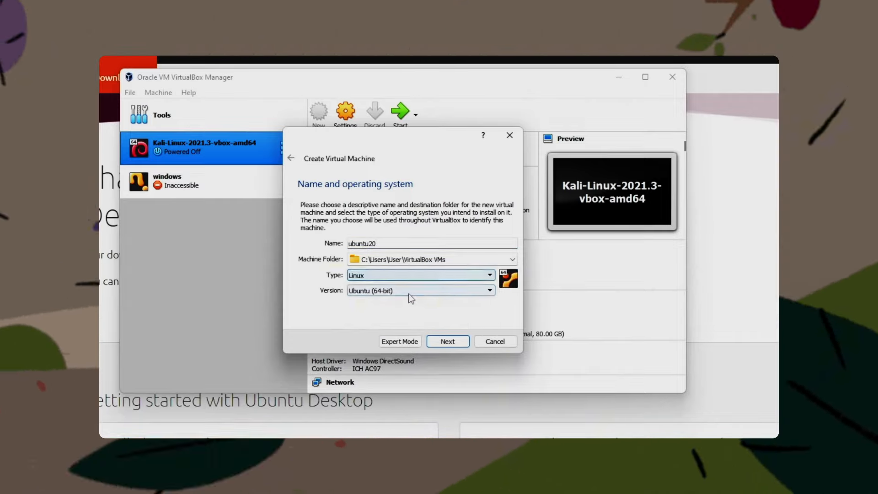
click(392, 291)
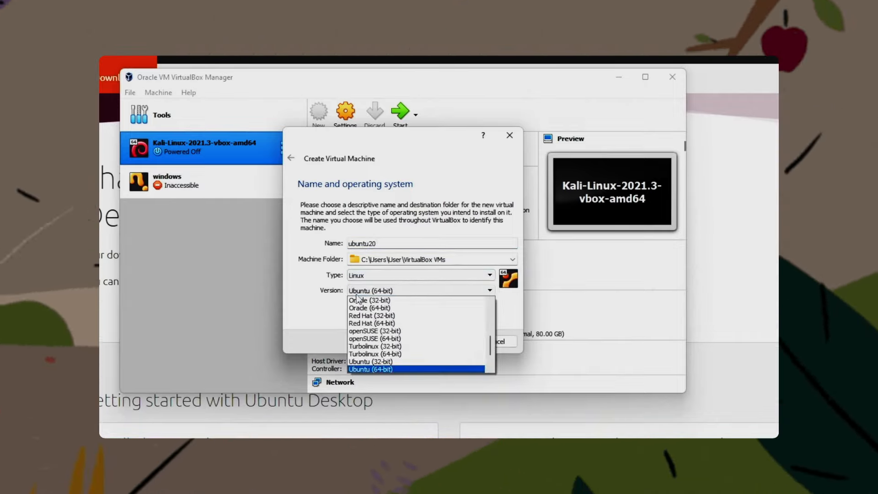
click(374, 370)
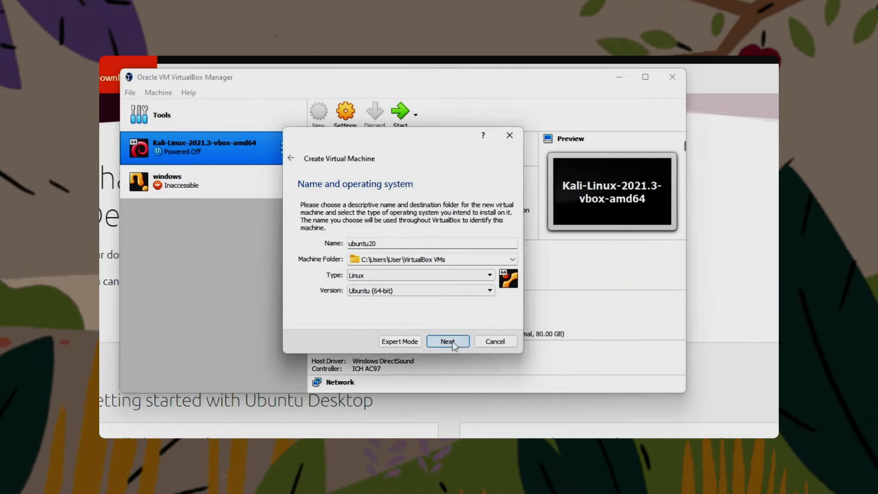
click(452, 341)
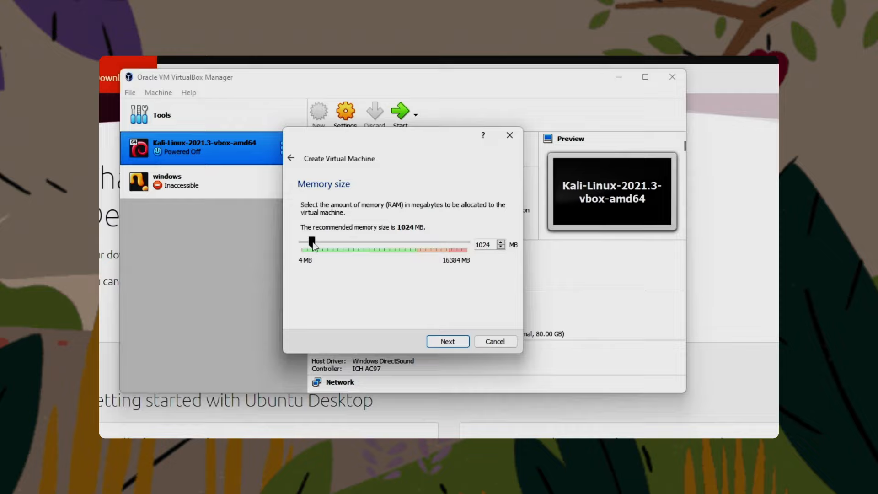
- Allocate 8192 MB of memory and create a dynamically allocated VDI hard disk of 51.84 GB for the machine
drag(313, 243, 383, 246)
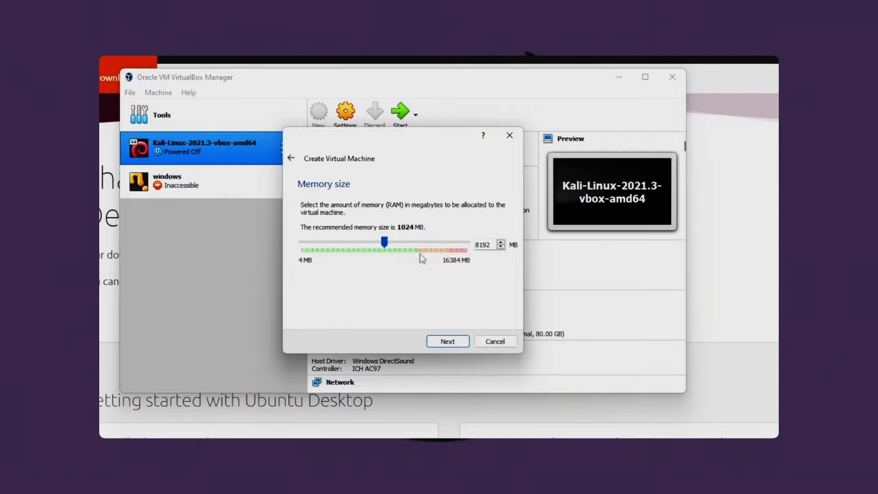
click(448, 341)
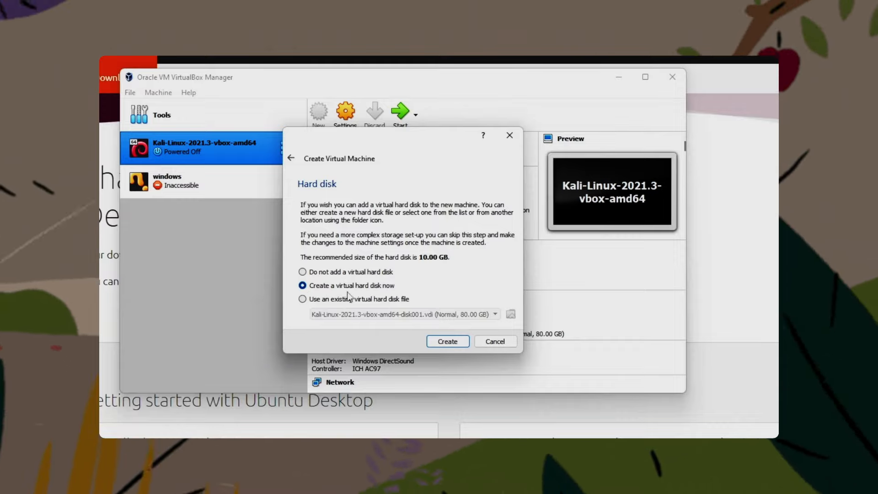
click(448, 342)
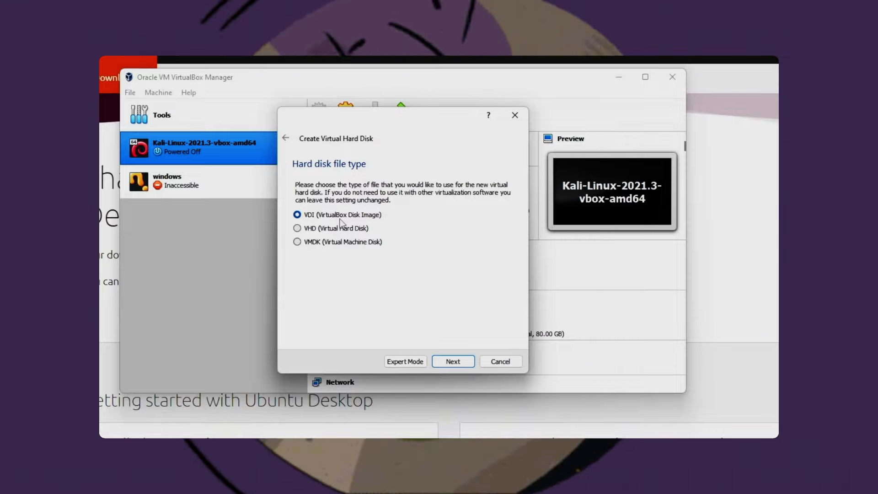
click(453, 362)
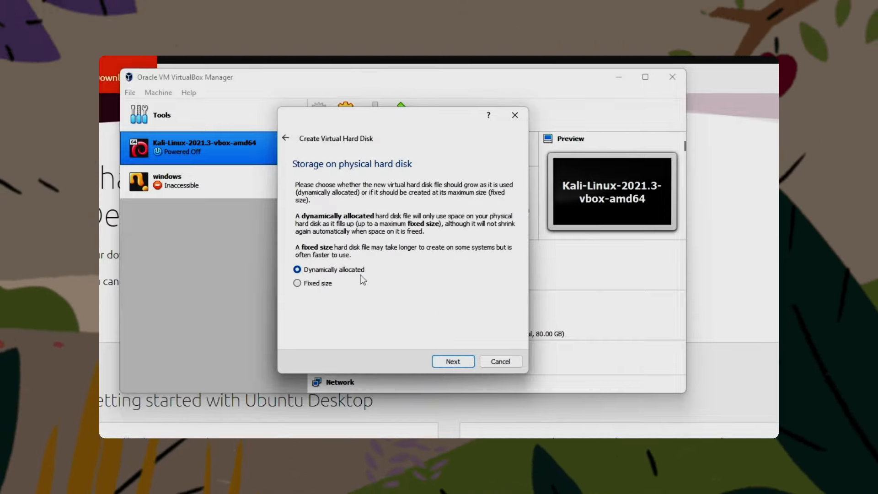
click(451, 363)
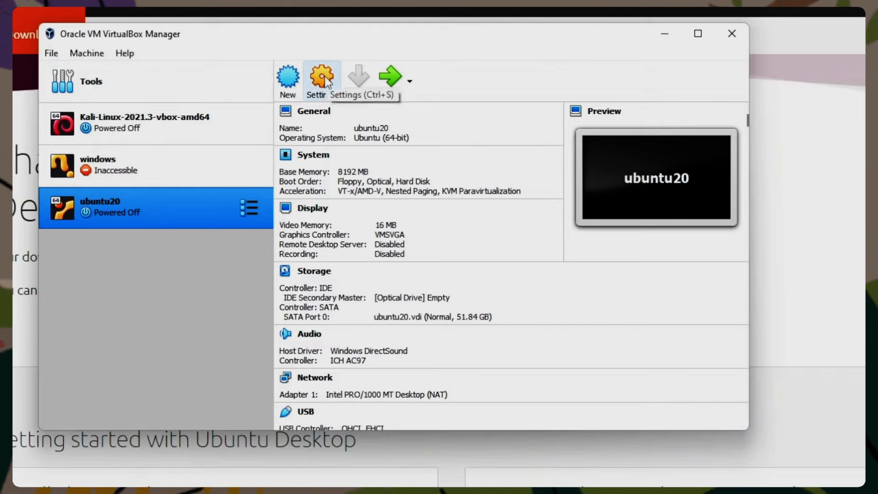
- Set the ubuntu20 machine's base memory to 9602 MB and its processor count to 5
click(325, 78)
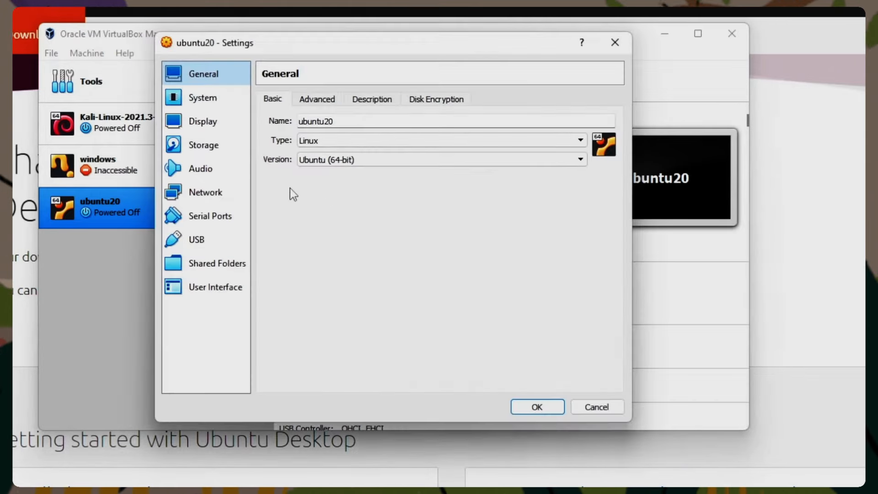
click(207, 101)
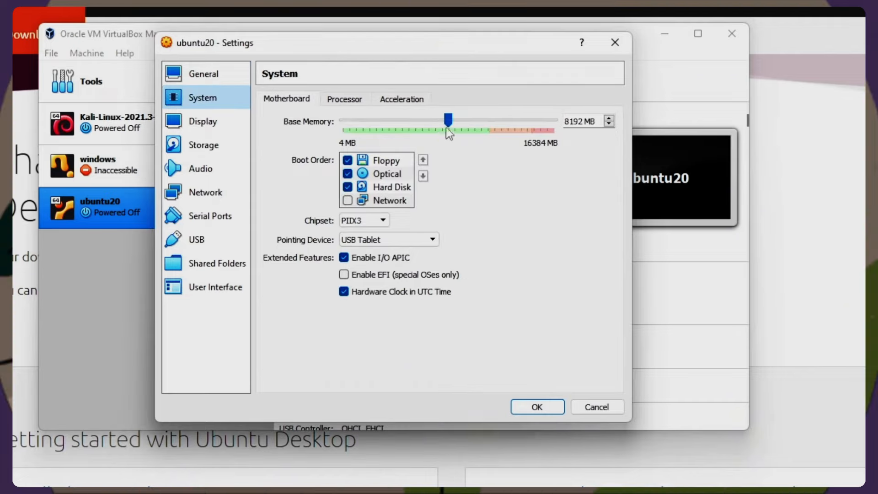
drag(449, 124, 465, 122)
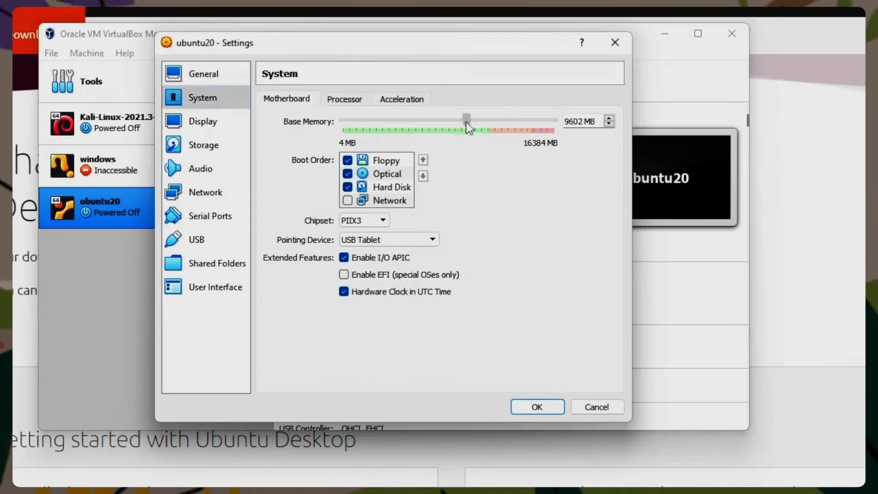
click(344, 101)
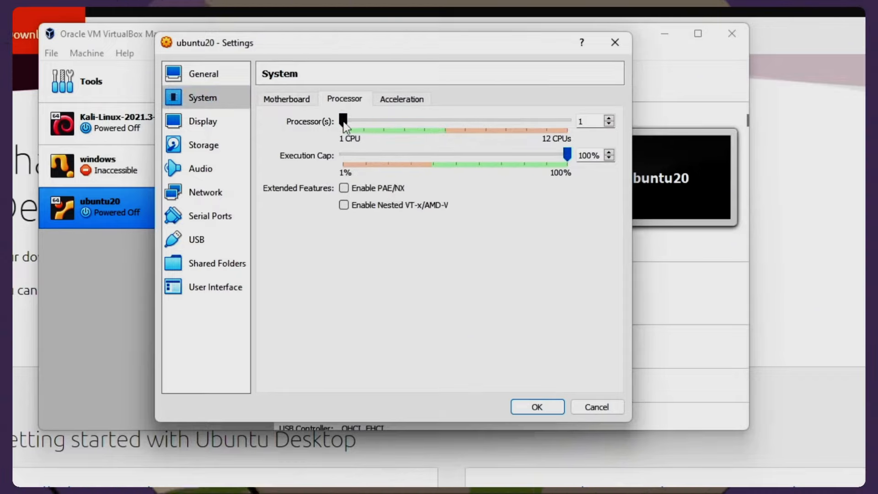
click(402, 99)
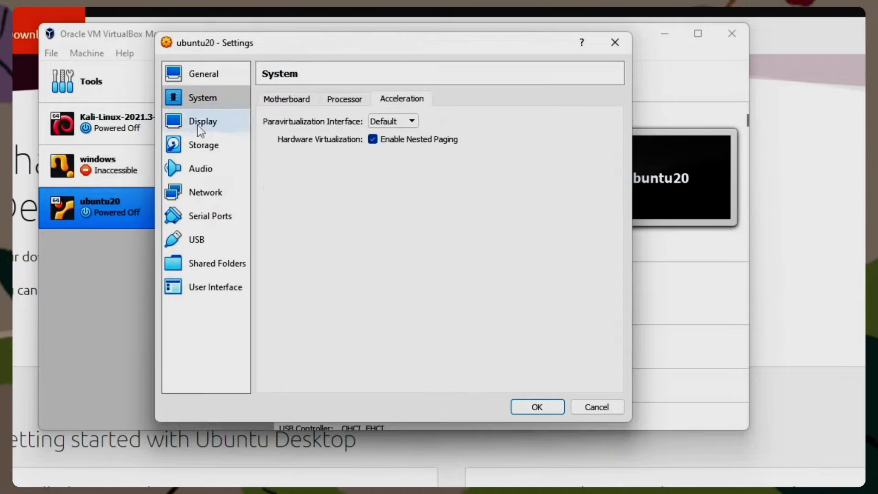
- Set the video memory to 128 MB, load ubuntu-22.10-desktop-amd64.iso into the empty optical drive, and save the machine settings
click(196, 128)
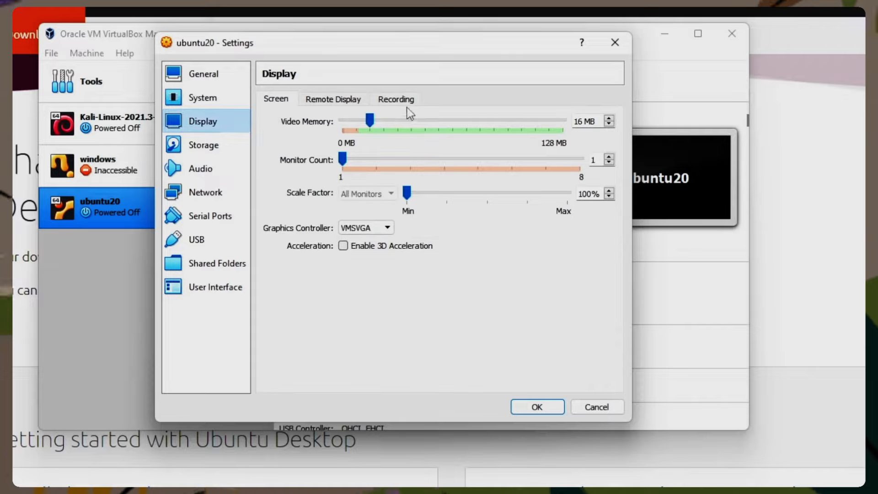
drag(370, 120, 579, 124)
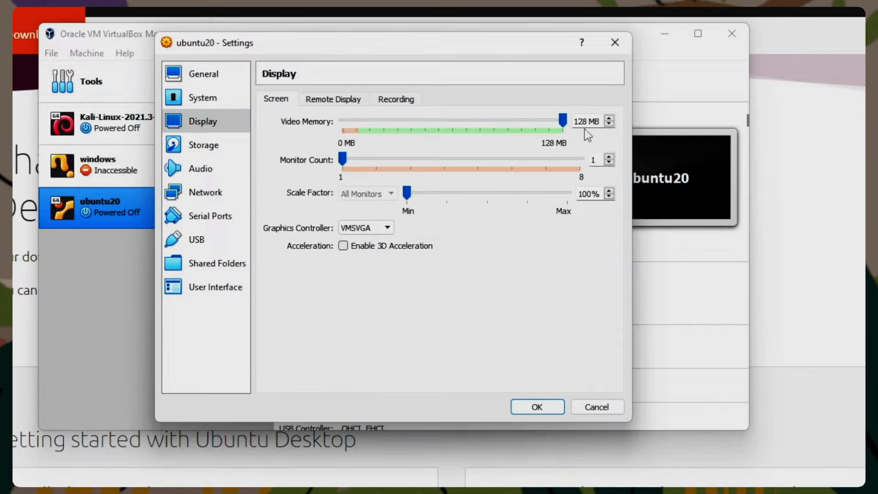
click(205, 146)
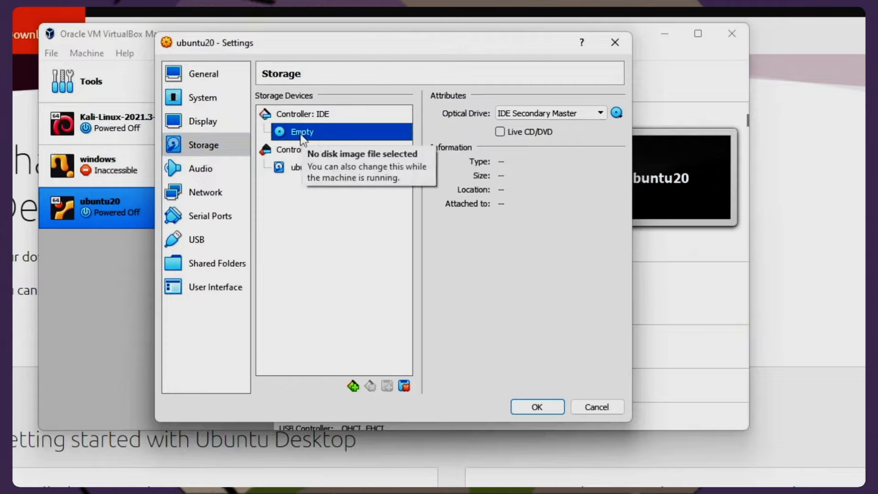
click(617, 113)
double_click(353, 218)
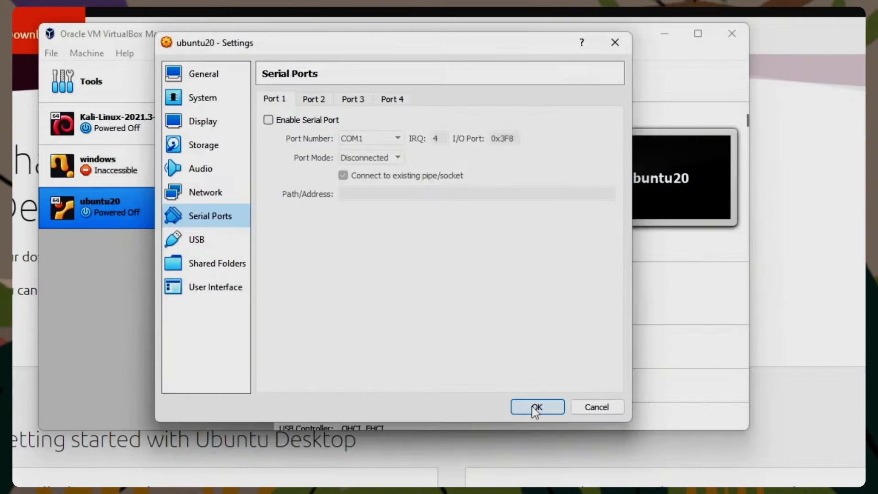
click(532, 406)
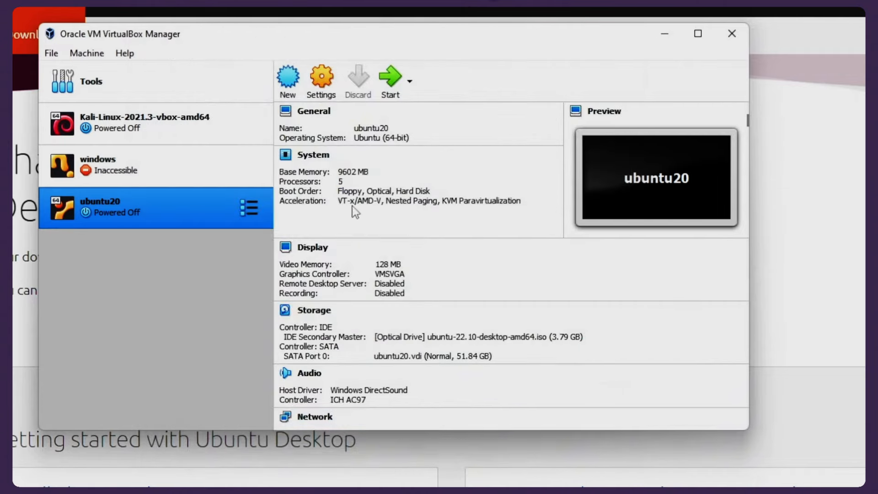
- Start the ubuntu20 virtual machine and choose to install Ubuntu in English
click(390, 78)
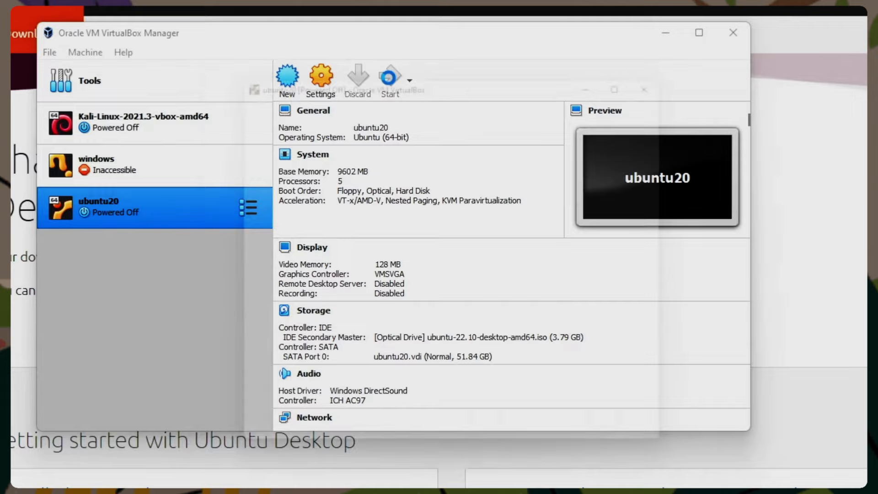
click(487, 375)
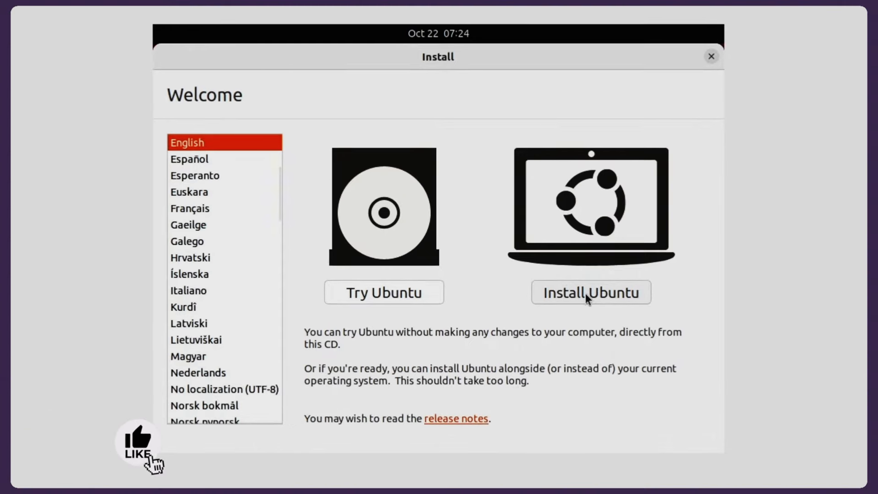
click(585, 297)
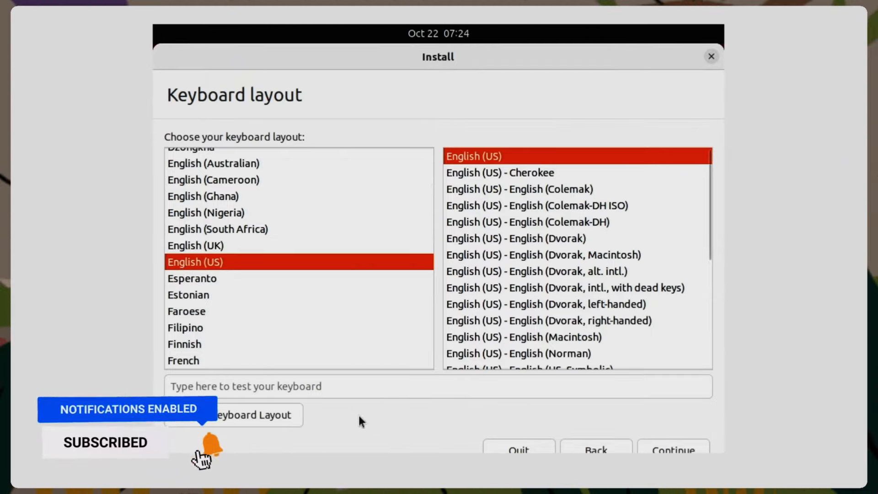
- Install Ubuntu with the English (US) keyboard layout, erasing the disk and using the Tirane time zone
click(665, 449)
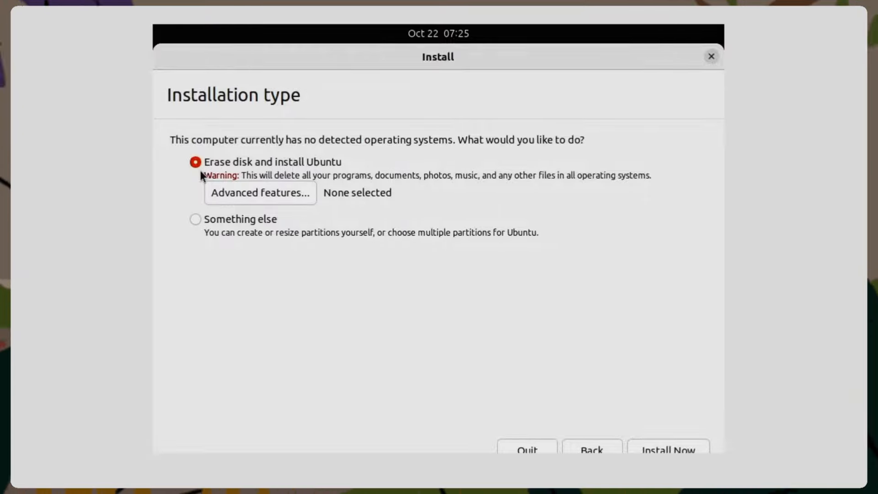
click(658, 450)
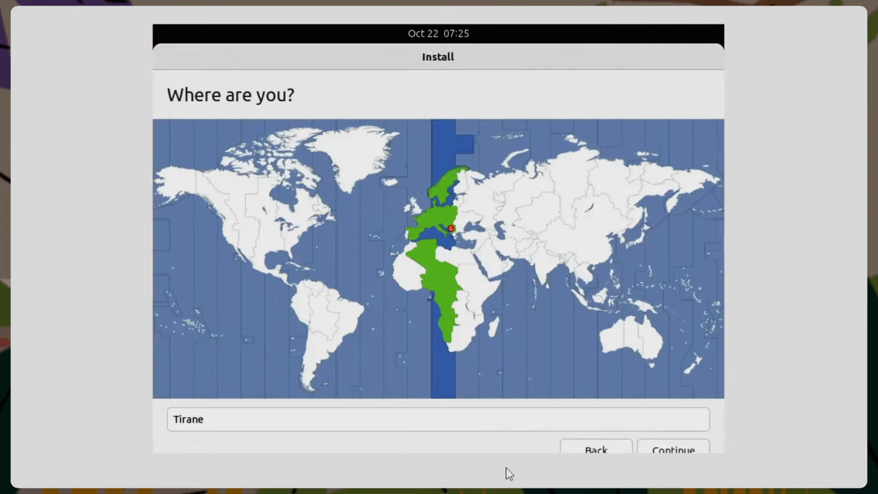
click(684, 447)
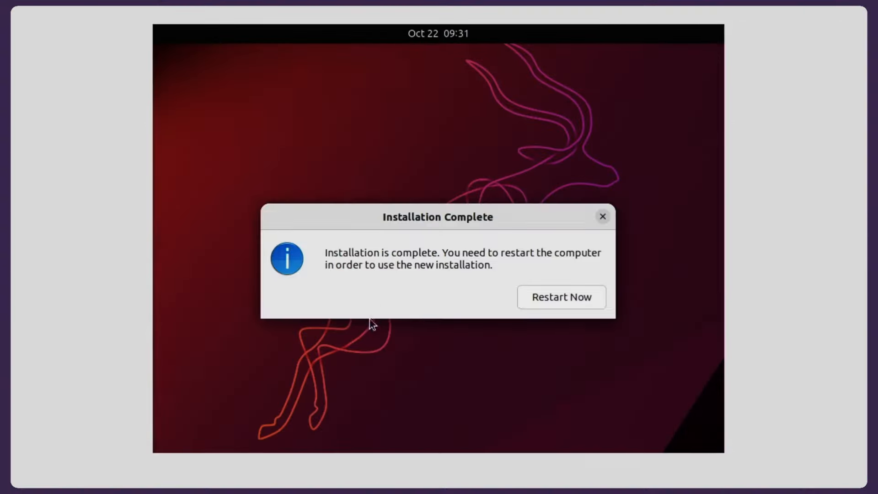
- Restart the virtual machine into the new Ubuntu installation and continue past the installation medium prompt
click(566, 301)
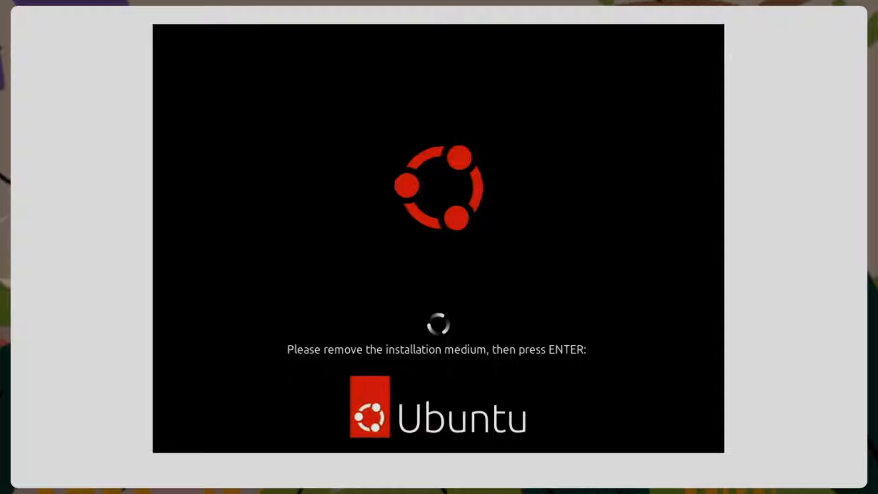
key(Return)
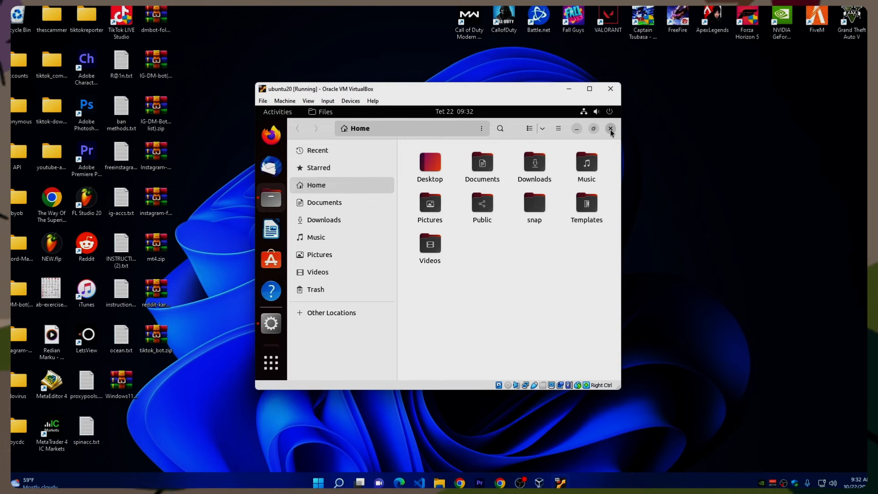
- Reposition and widen the running ubuntu20 machine's window on the host desktop, and maximize it
click(611, 129)
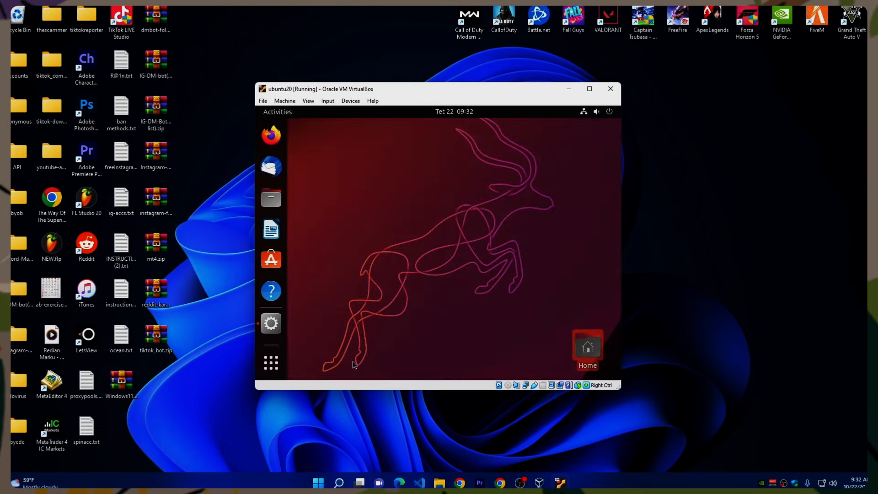
drag(535, 93, 502, 86)
drag(587, 77, 712, 77)
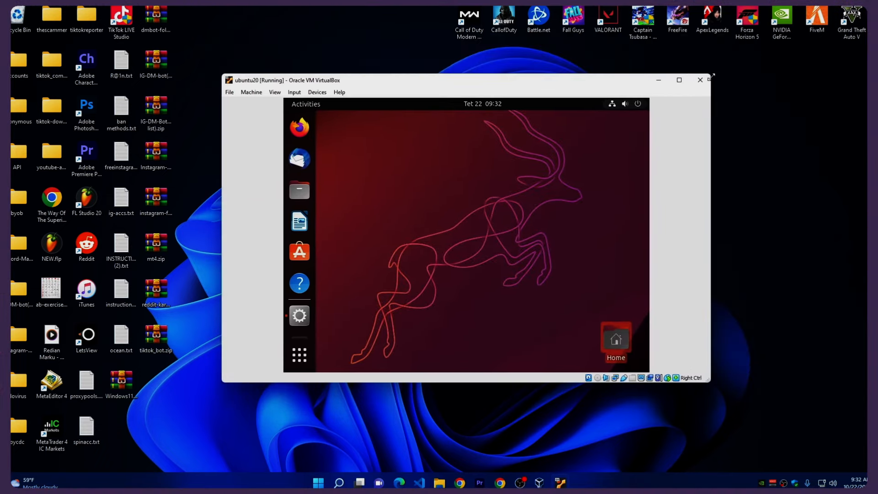
click(680, 80)
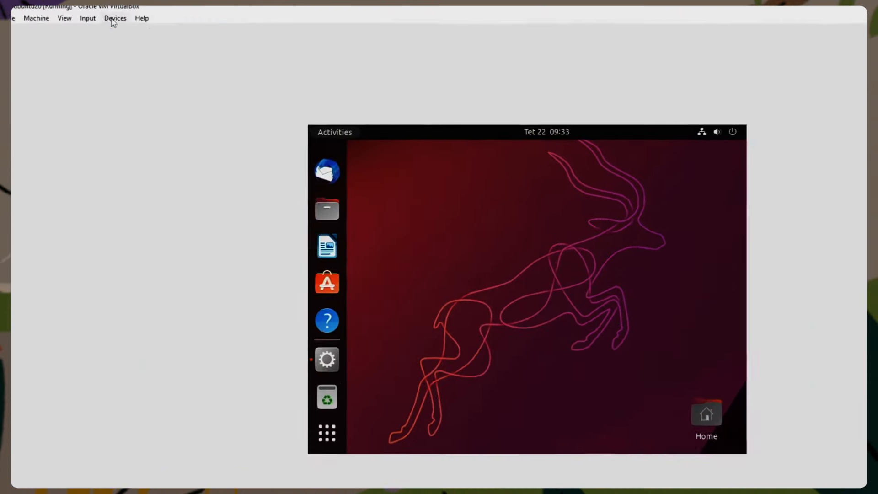
- Insert the Guest Additions CD image into the virtual machine and open the VBox_GAs_6.1.10 disc in Ubuntu
click(95, 15)
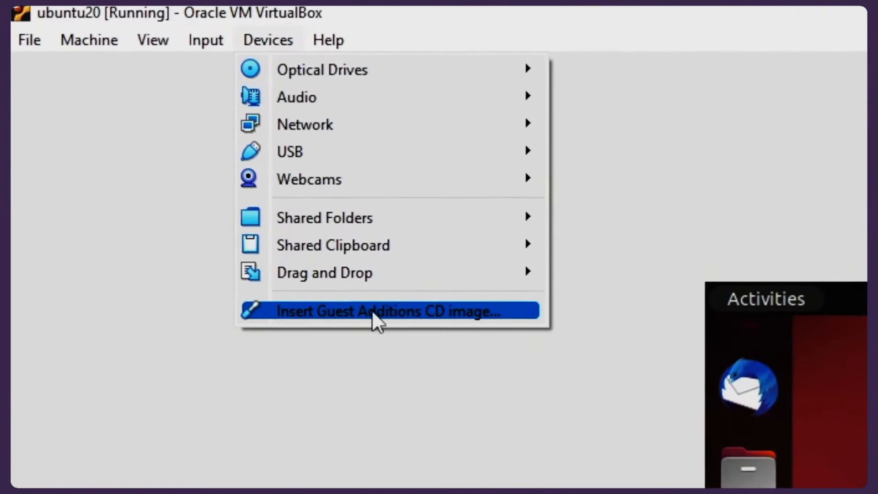
click(318, 271)
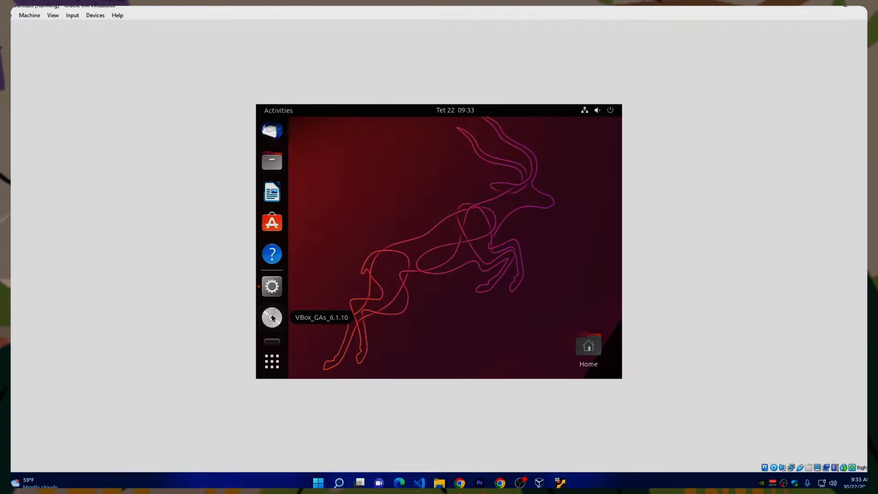
click(272, 318)
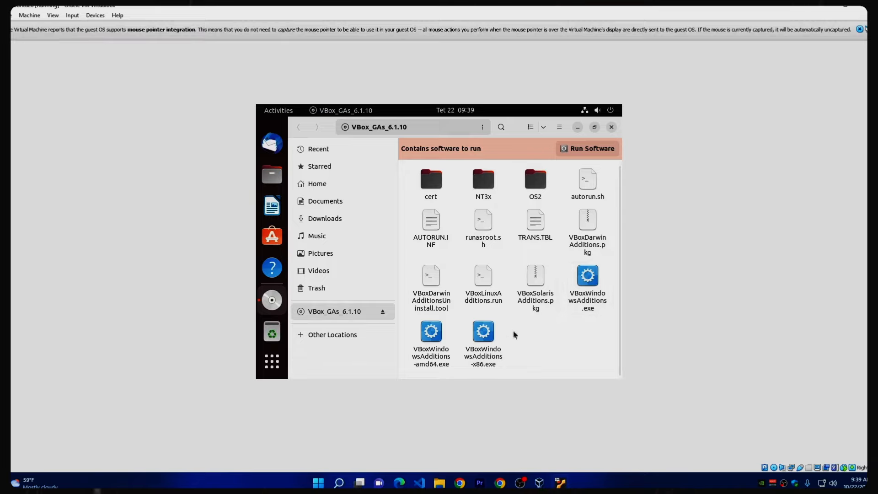
- Open a terminal in the VBox_GAs_6.1.10 disc folder and list its files with ls
right_click(527, 334)
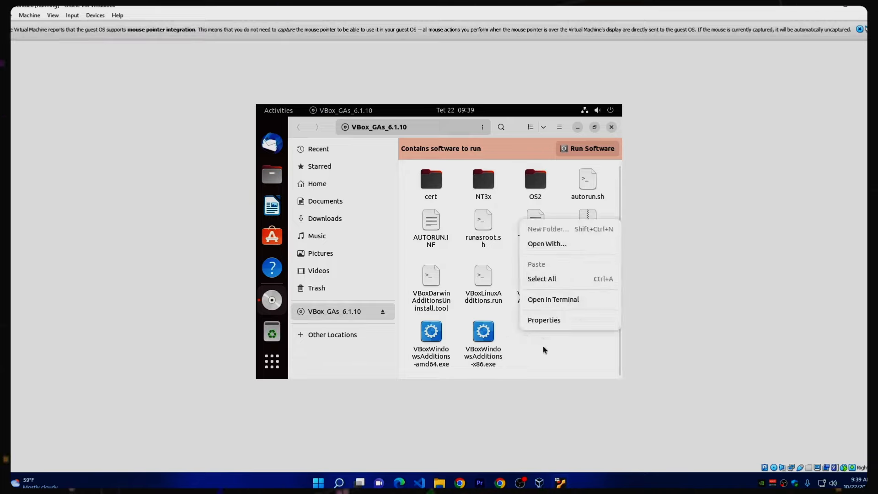
click(549, 300)
text(ls)
key(Return)
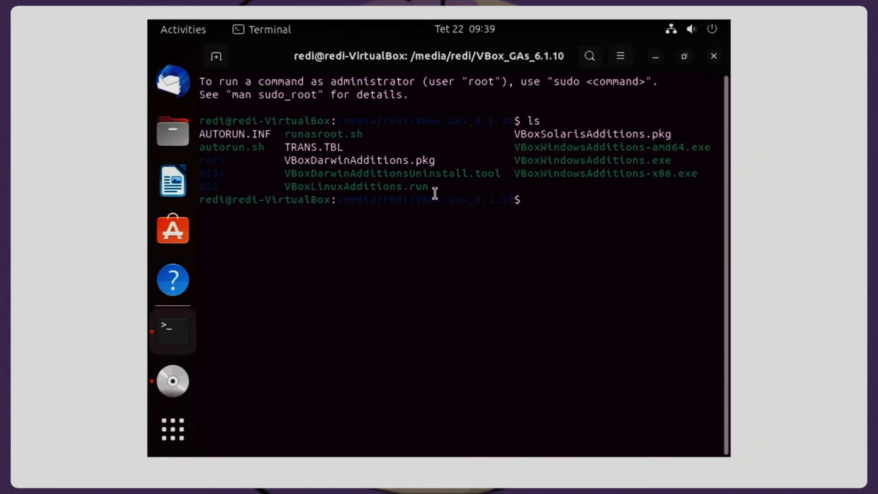
- Copy the VBoxLinuxAdditions.run file name, run sudo ./VBoxLinuxAdditions.run, and authorize it with the account password
drag(426, 188, 294, 188)
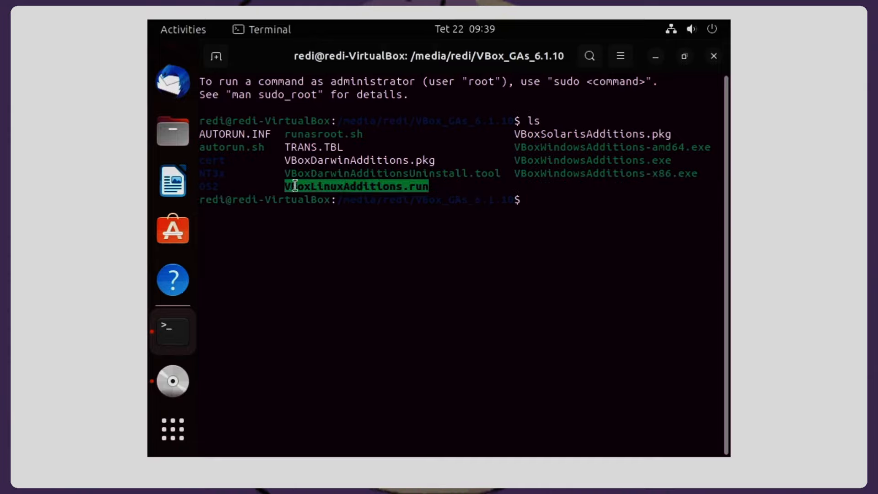
right_click(295, 185)
click(328, 198)
click(545, 199)
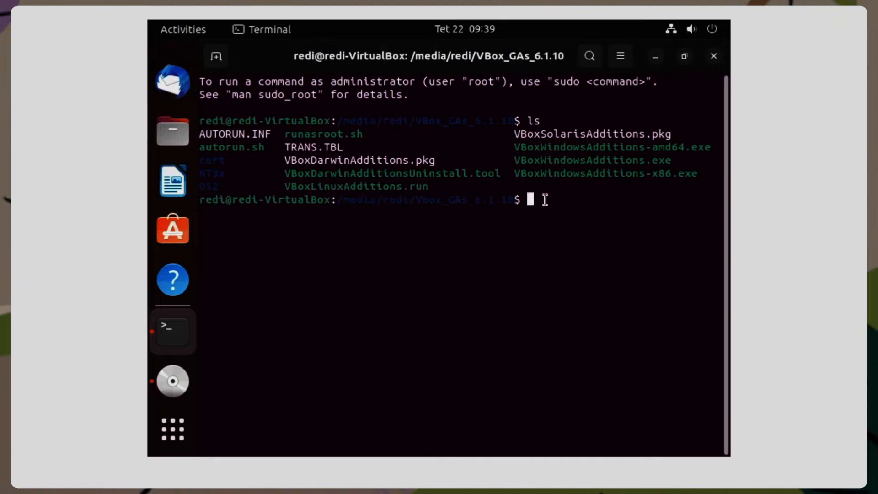
text(sud)
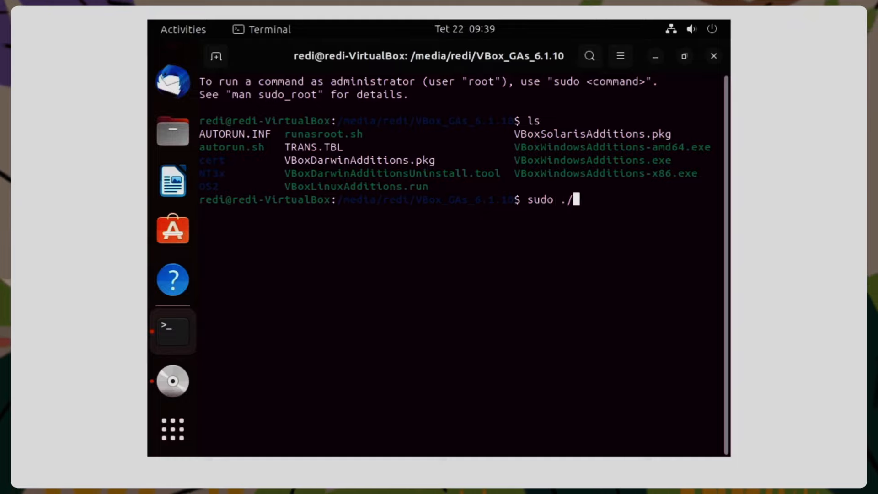
text(o ./)
key(ctrl+shift+v)
key(Return)
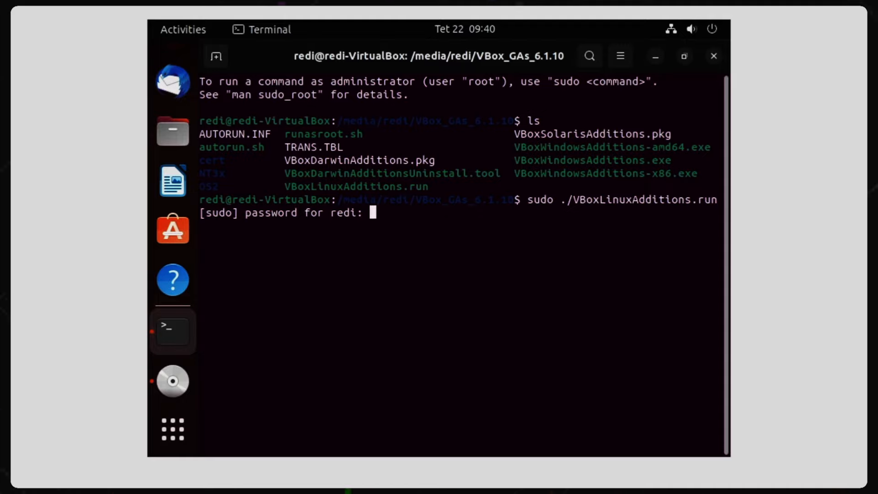
key(Return)
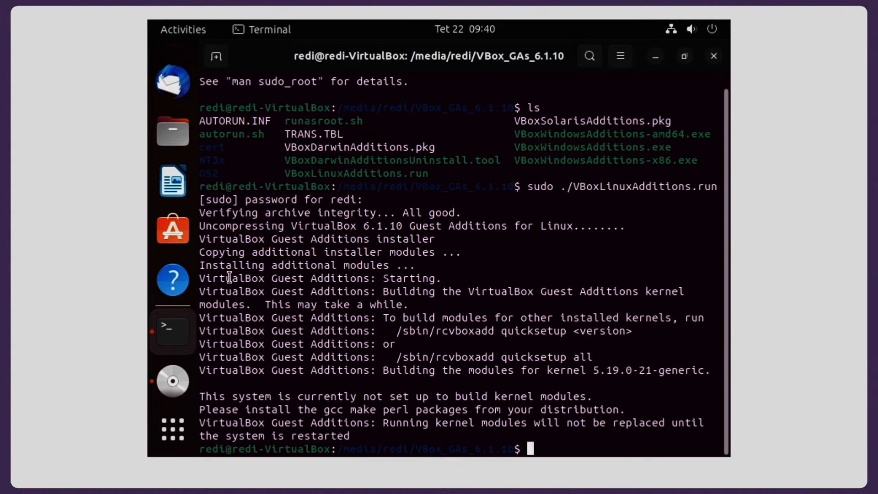
- Restart Ubuntu from the system power options and confirm the restart
click(715, 32)
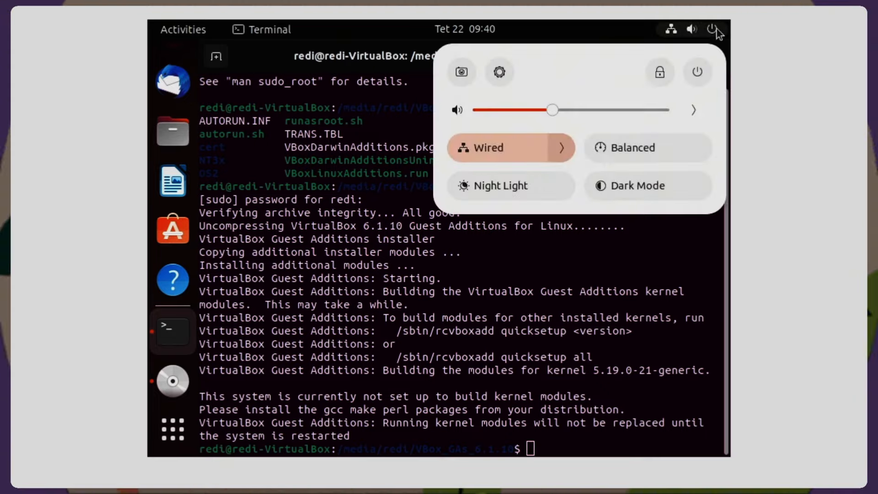
click(699, 72)
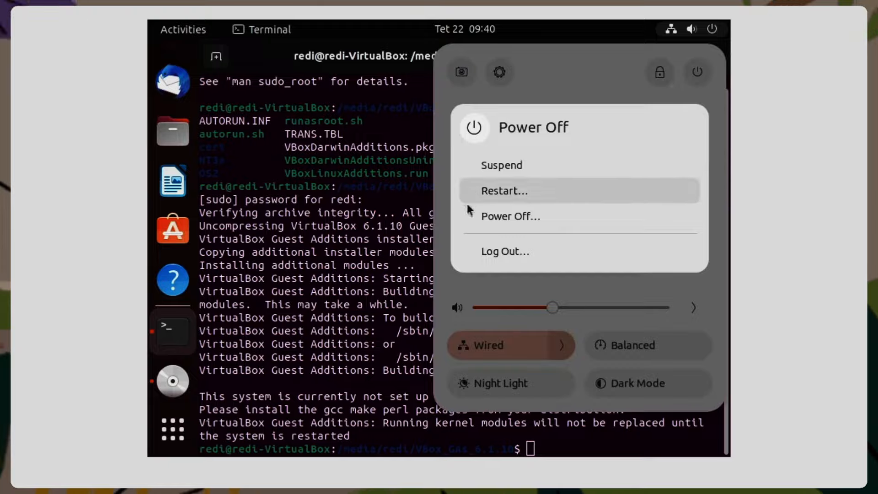
click(502, 194)
click(504, 282)
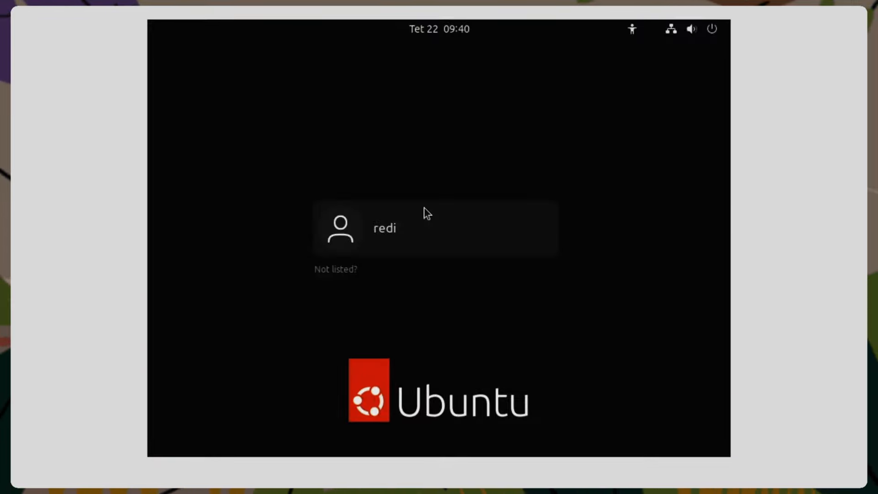
- Log in to Ubuntu with the account password and dismiss the mouse pointer integration notice
click(425, 208)
text(••••)
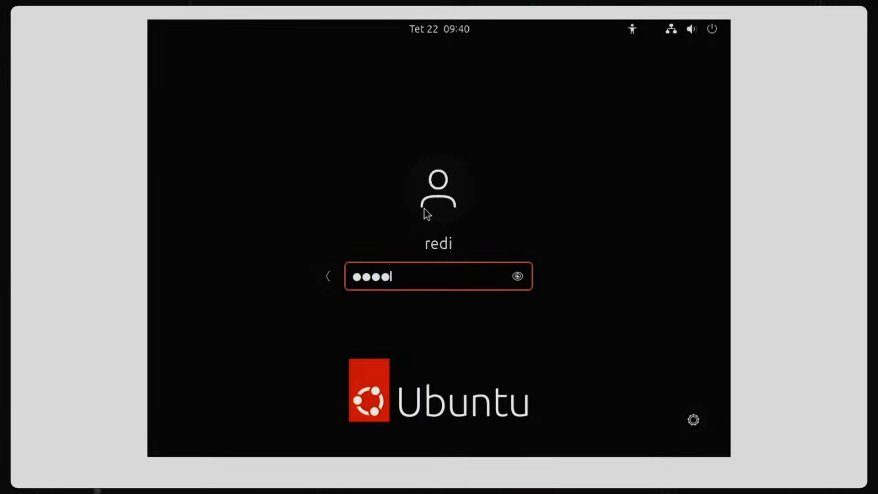
key(Return)
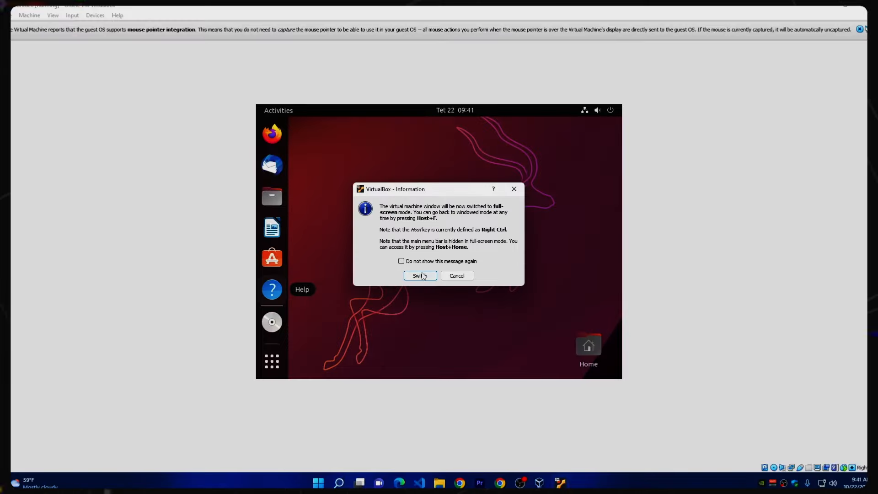
click(419, 276)
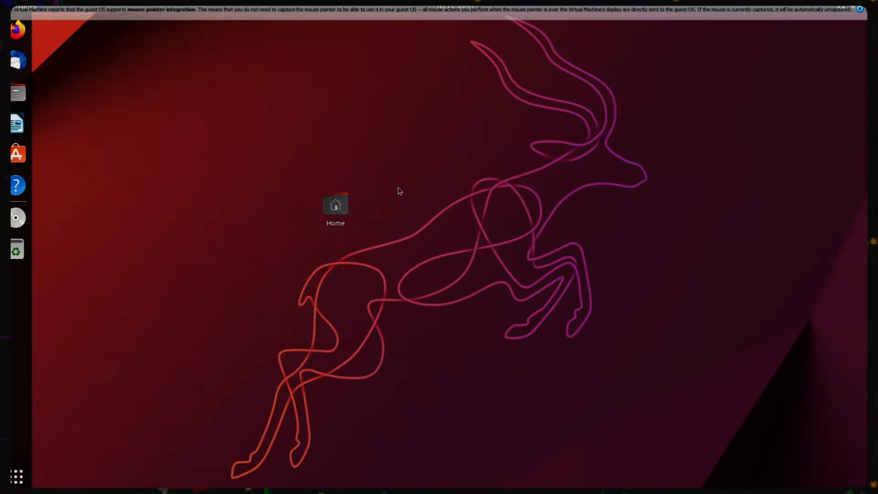
click(860, 9)
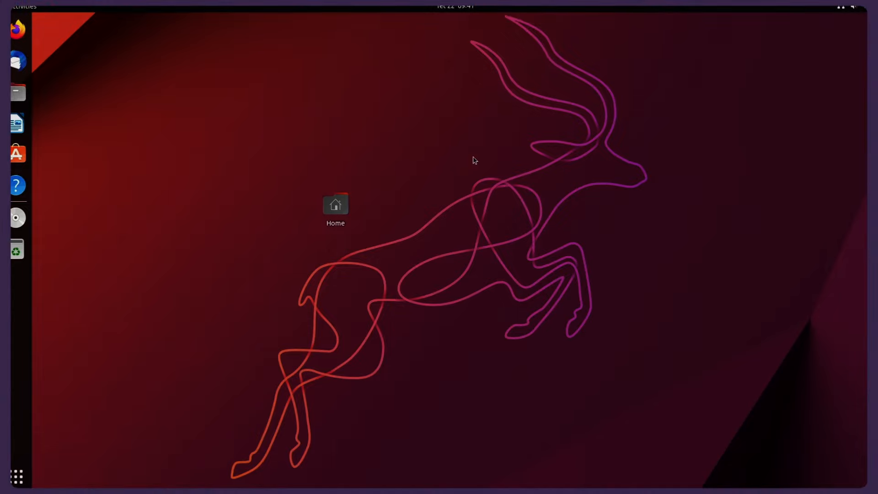
click(17, 477)
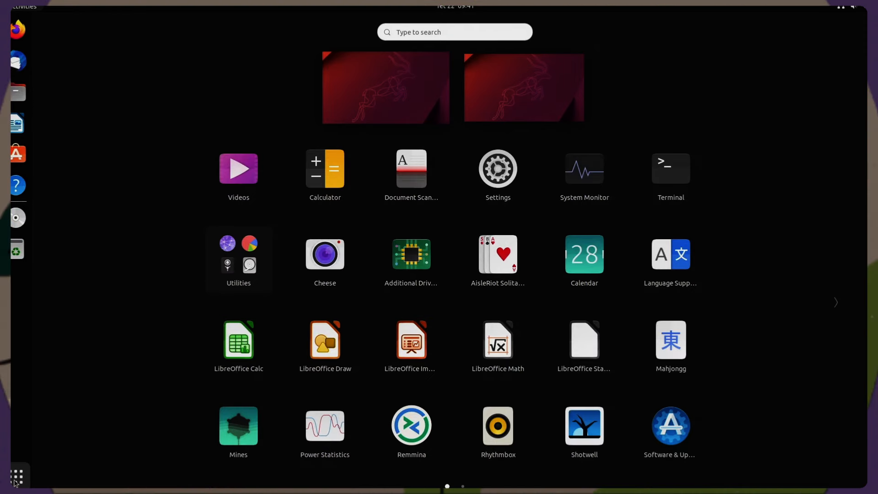
key(Escape)
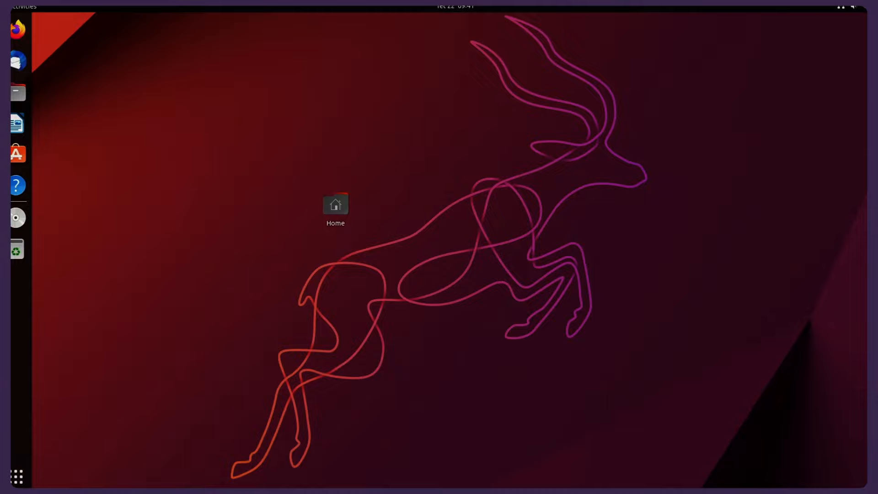
click(855, 8)
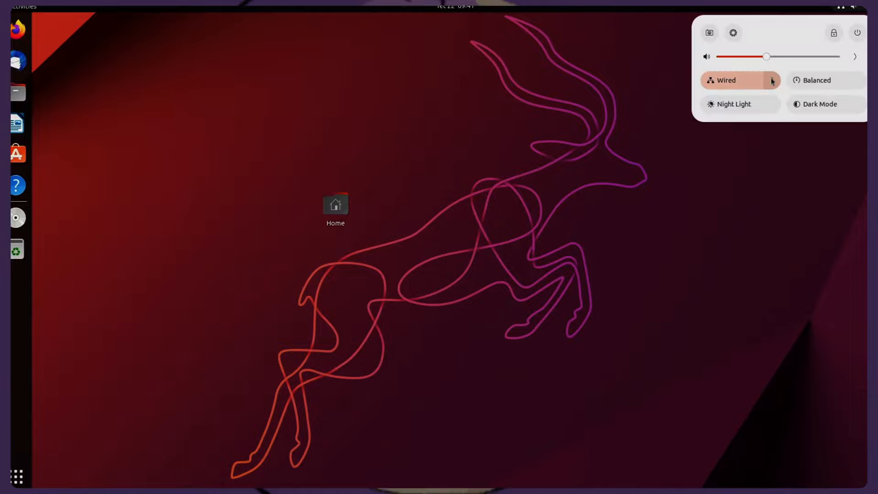
click(772, 80)
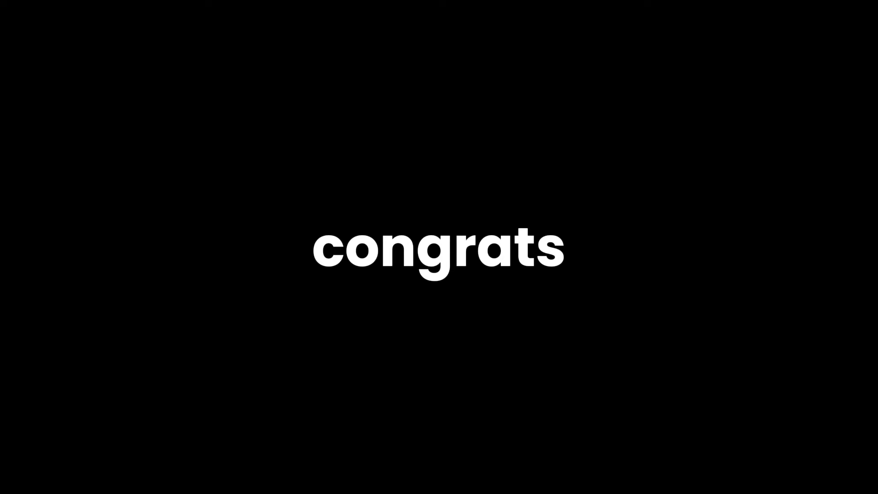